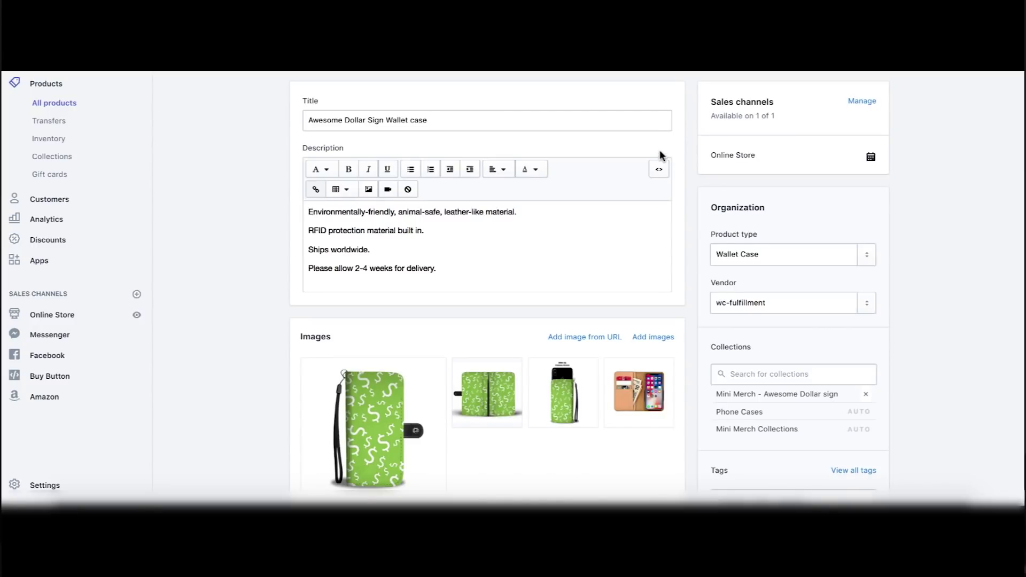
# Open the store's apps page in a new tab and look through the installed apps
pyautogui.rightClick(43, 261)
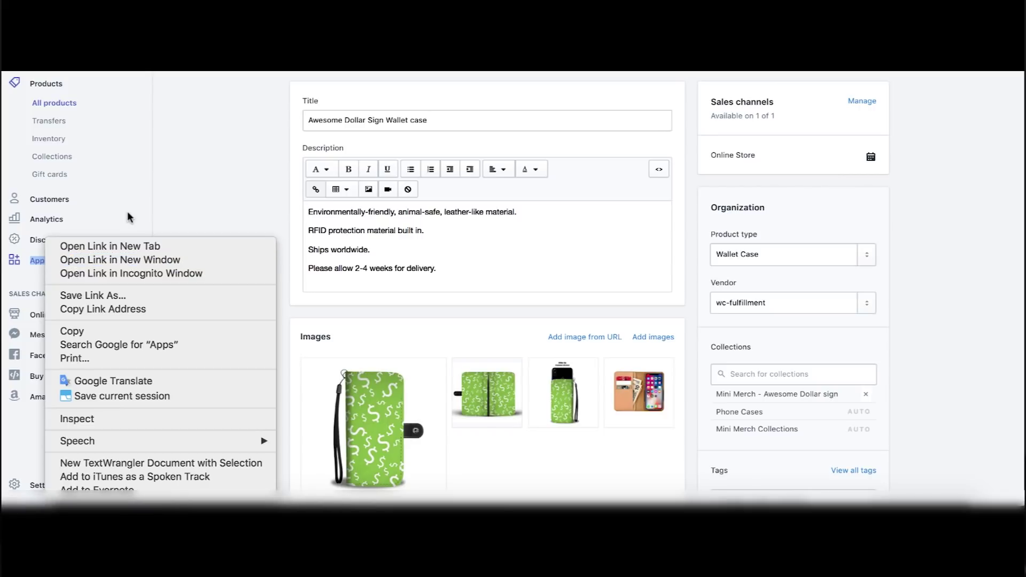
pyautogui.click(128, 246)
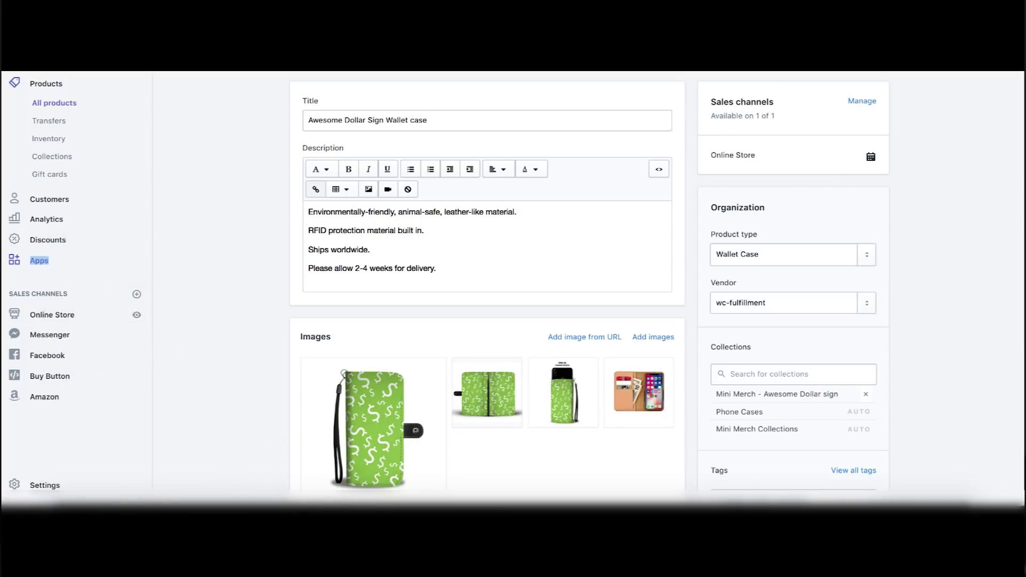
pyautogui.click(39, 261)
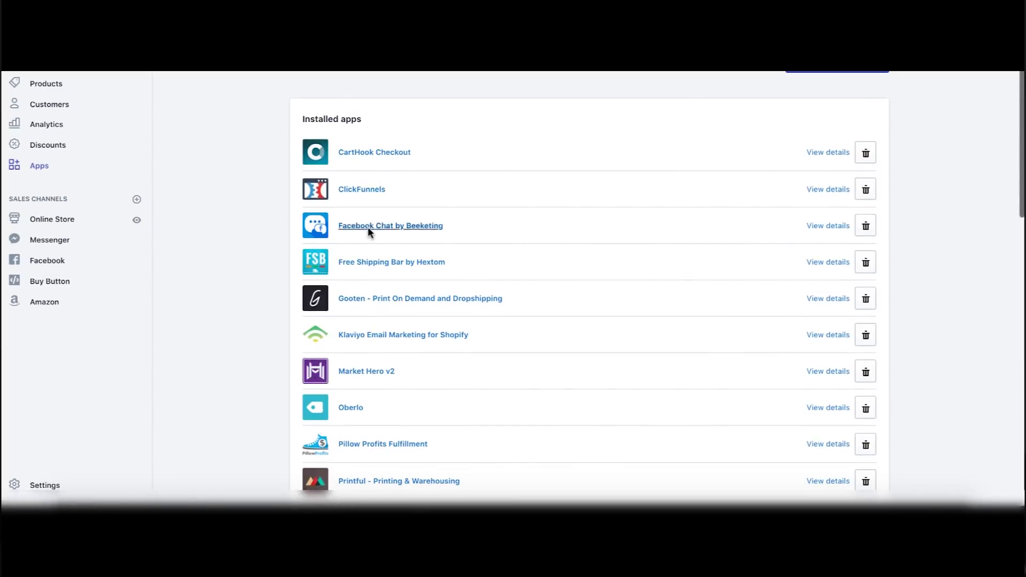
pyautogui.scroll(-4, 357, 323)
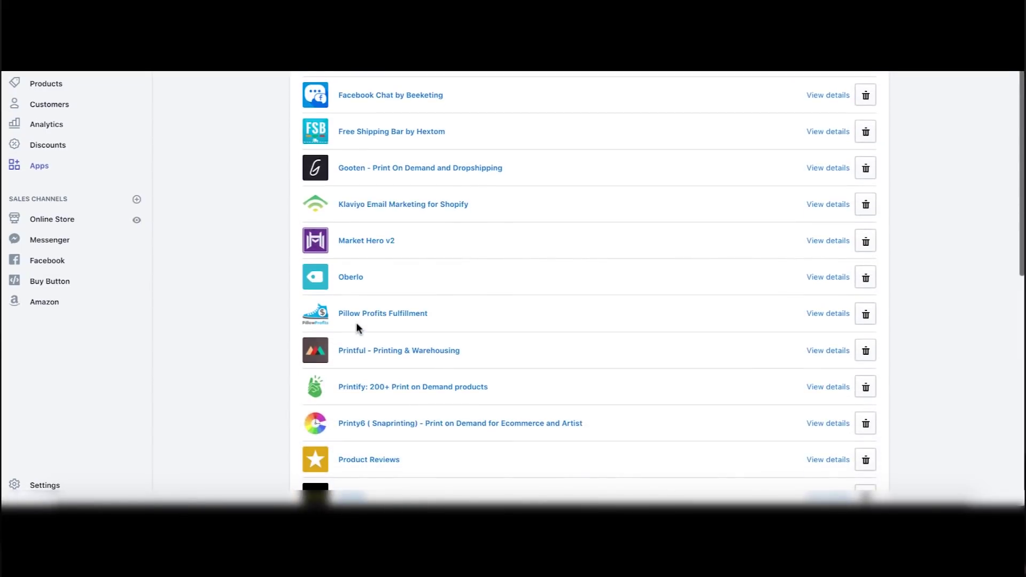
pyautogui.scroll(-2, 356, 325)
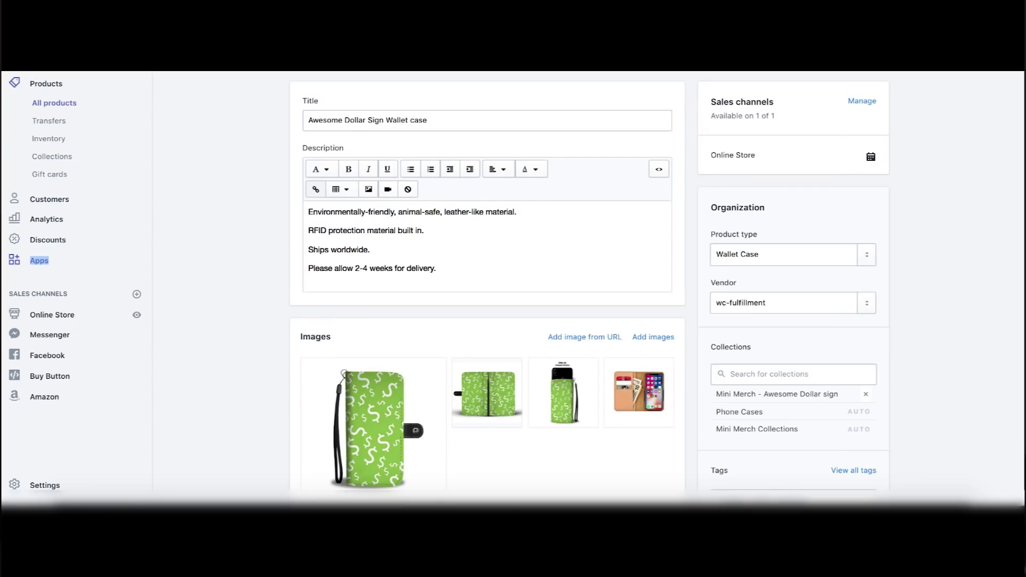
# Add the tag rr_track_walletcase to the Awesome Dollar Sign Wallet case product
pyautogui.scroll(2, 755, 161)
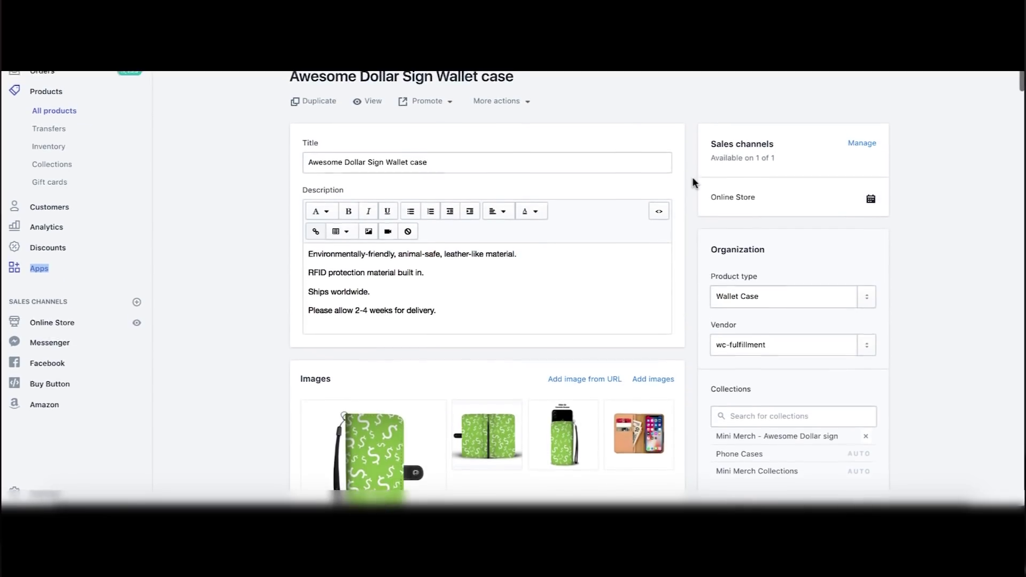
pyautogui.scroll(-1, 693, 178)
pyautogui.rightClick(693, 179)
pyautogui.press('Escape')
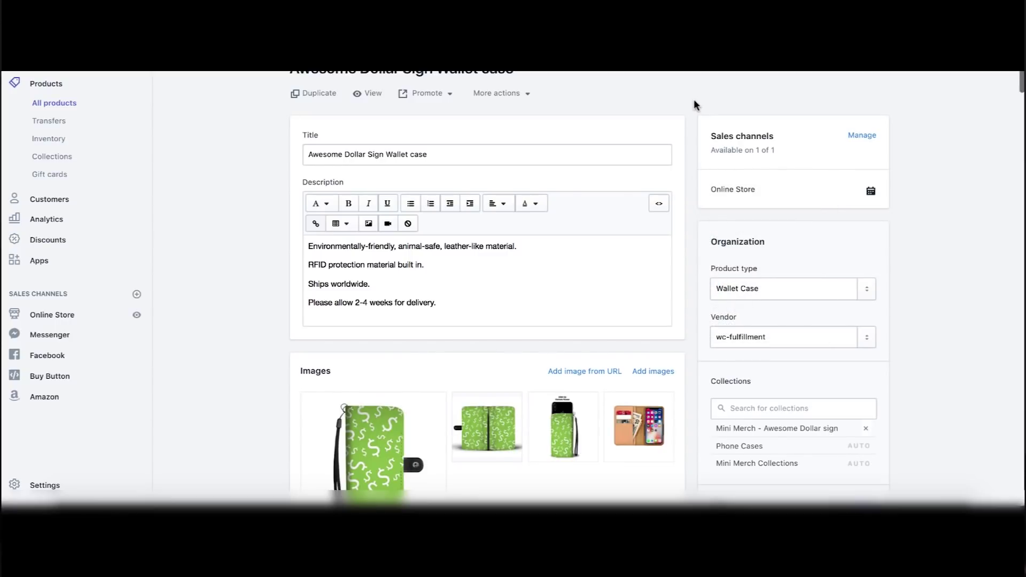
pyautogui.scroll(-3, 666, 220)
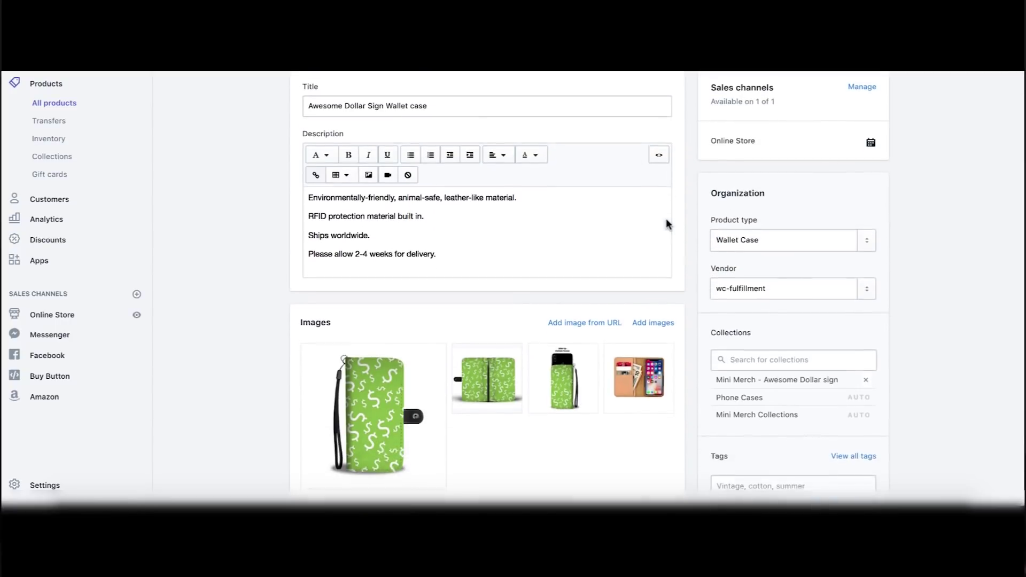
pyautogui.scroll(-3, 666, 220)
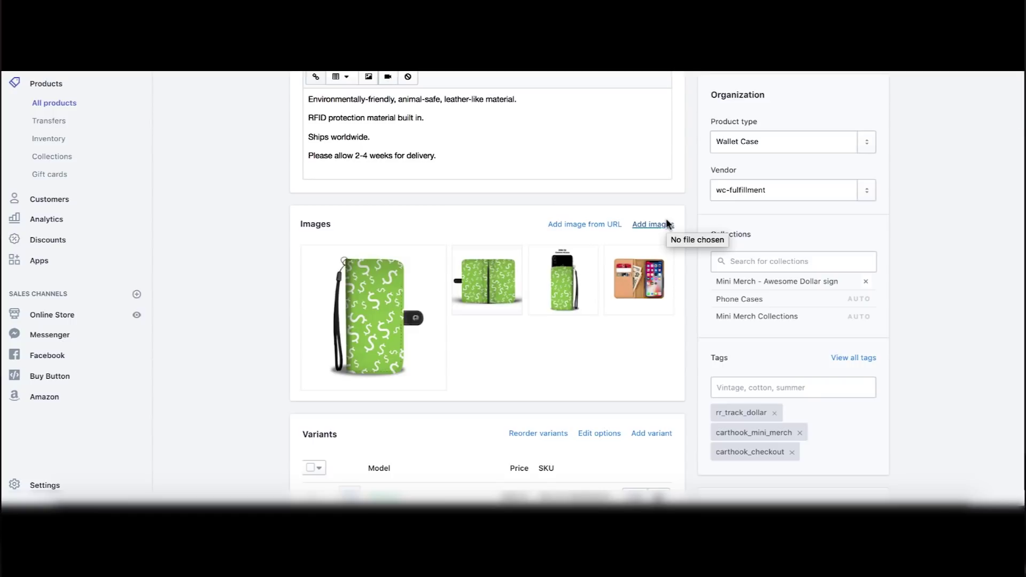
pyautogui.scroll(-1, 872, 230)
pyautogui.click(842, 248)
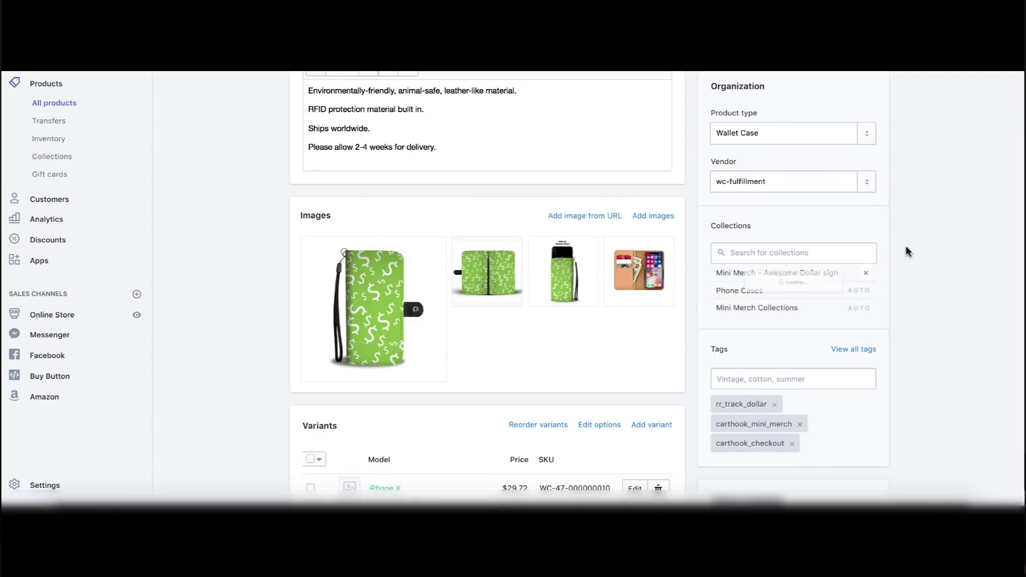
pyautogui.scroll(-3, 901, 304)
pyautogui.click(810, 313)
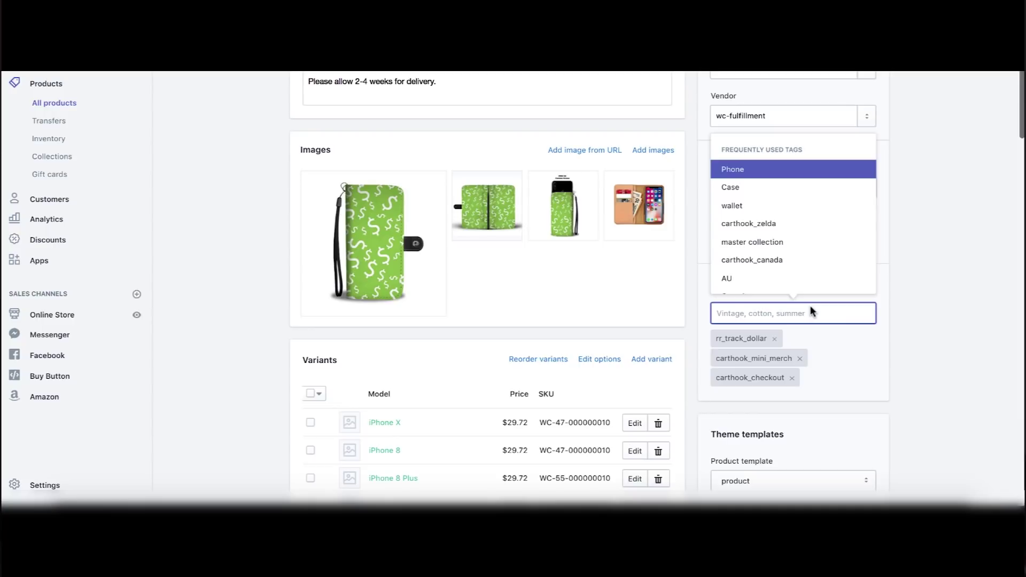
pyautogui.write('rr_track_hus')
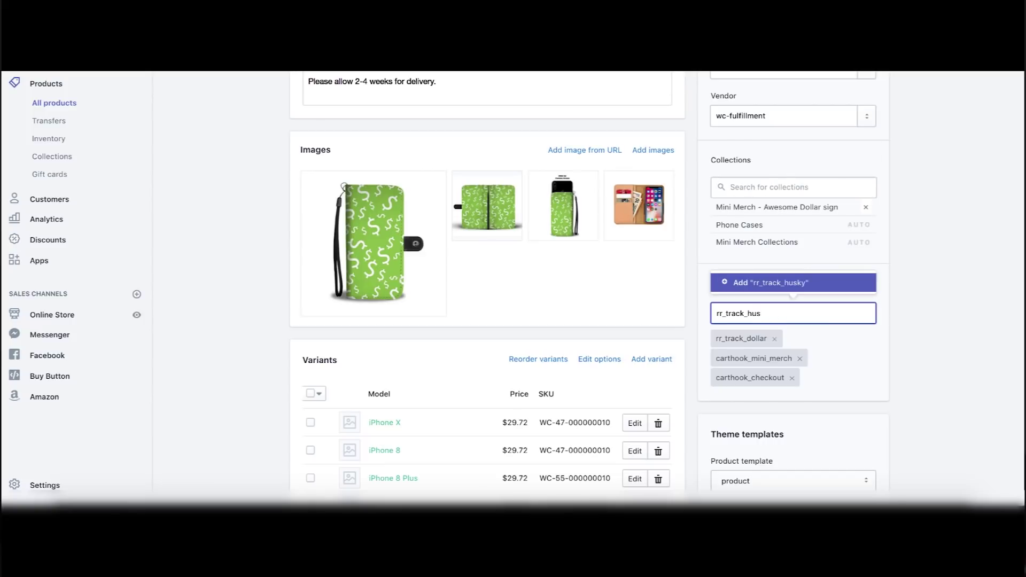
pyautogui.write('g')
pyautogui.press('BackSpace')
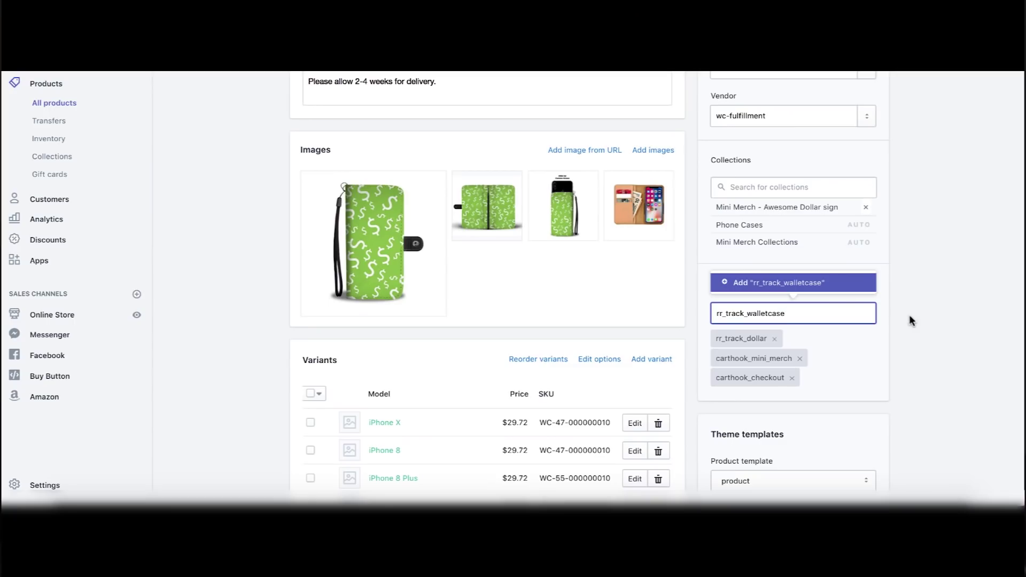
pyautogui.press('Return')
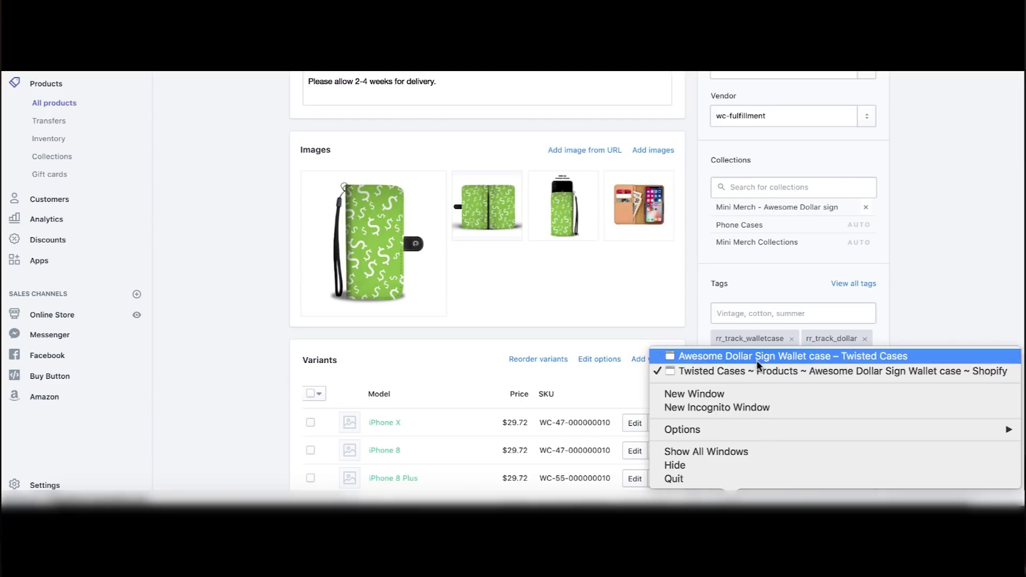
# Switch to the storefront window and view the Awesome Dollar Sign Wallet case product page
pyautogui.click(756, 358)
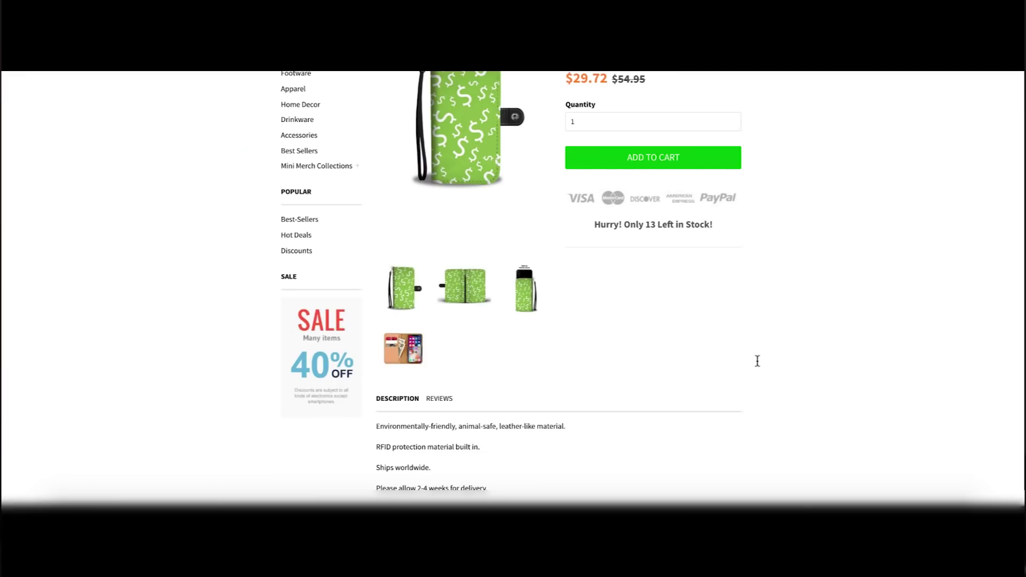
pyautogui.scroll(2, 811, 168)
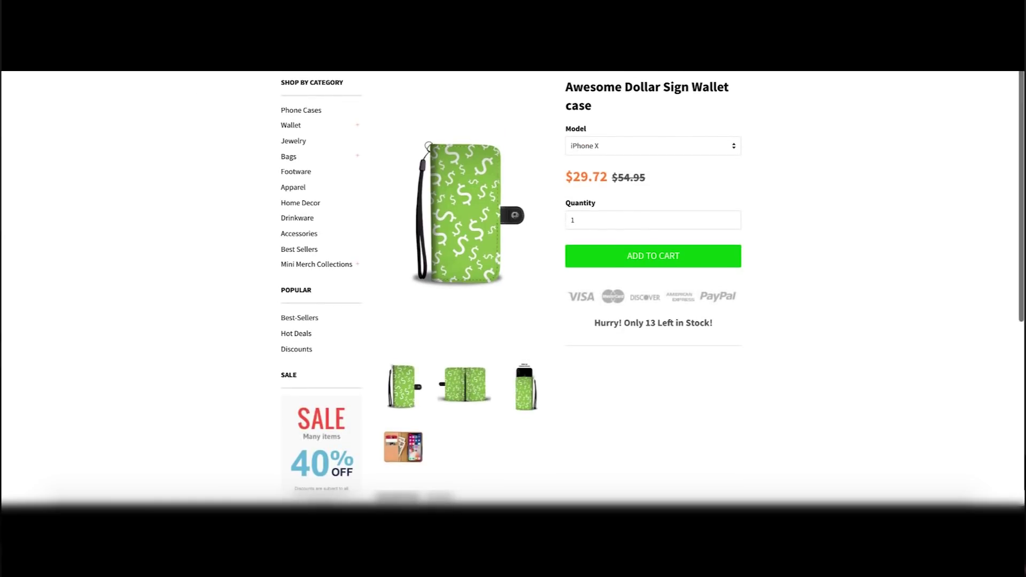
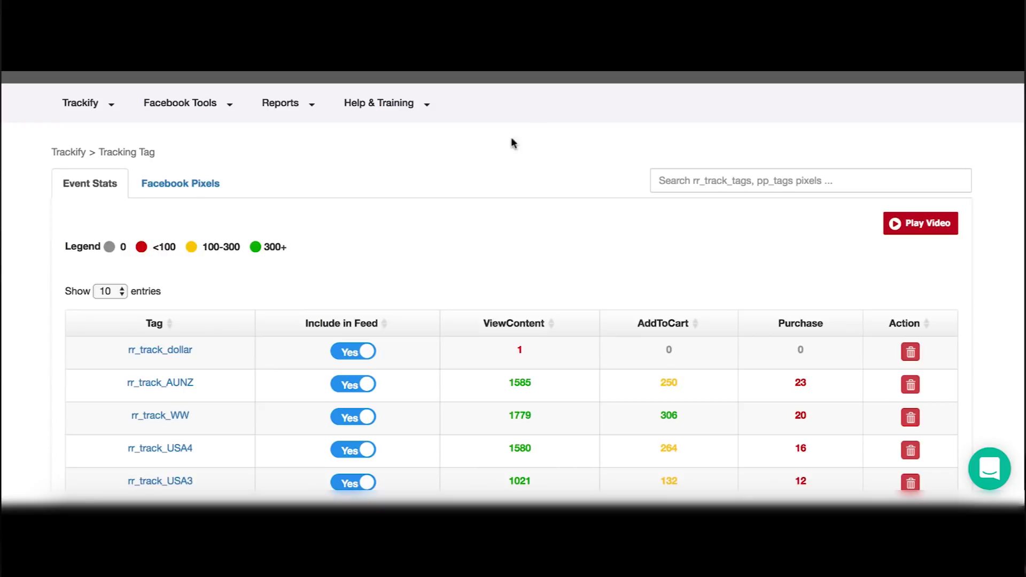
# Reload Trackify's tracking tags and examine the event stats for the rr_track_walletcase tag
pyautogui.scroll(-1, 495, 165)
pyautogui.scroll(1, 495, 165)
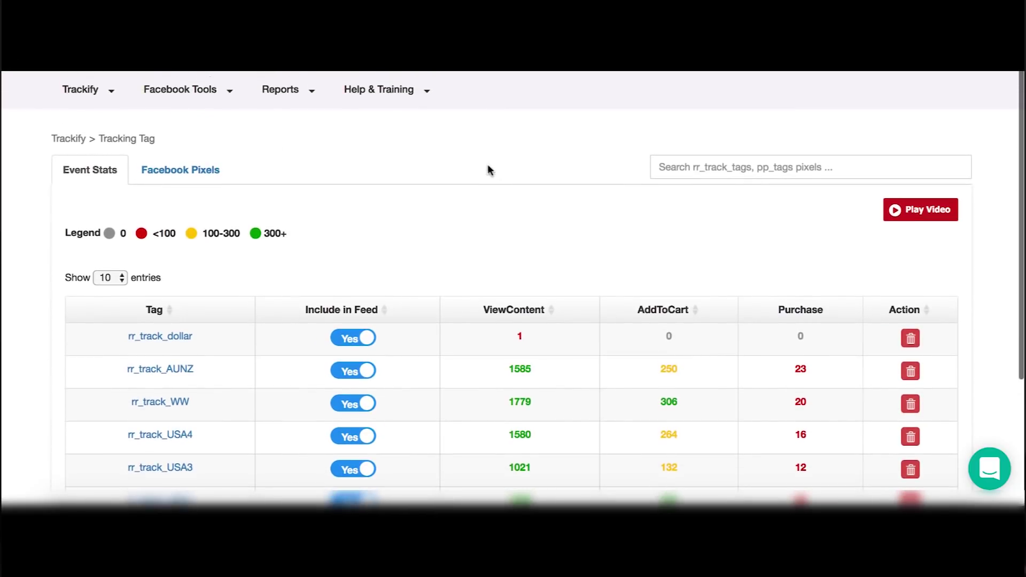
pyautogui.click(109, 91)
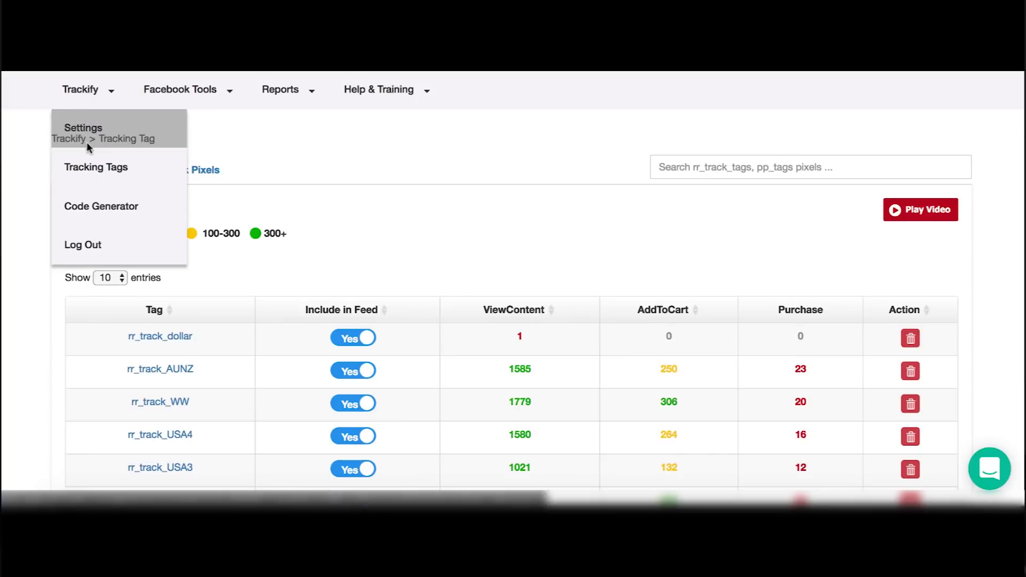
pyautogui.click(90, 166)
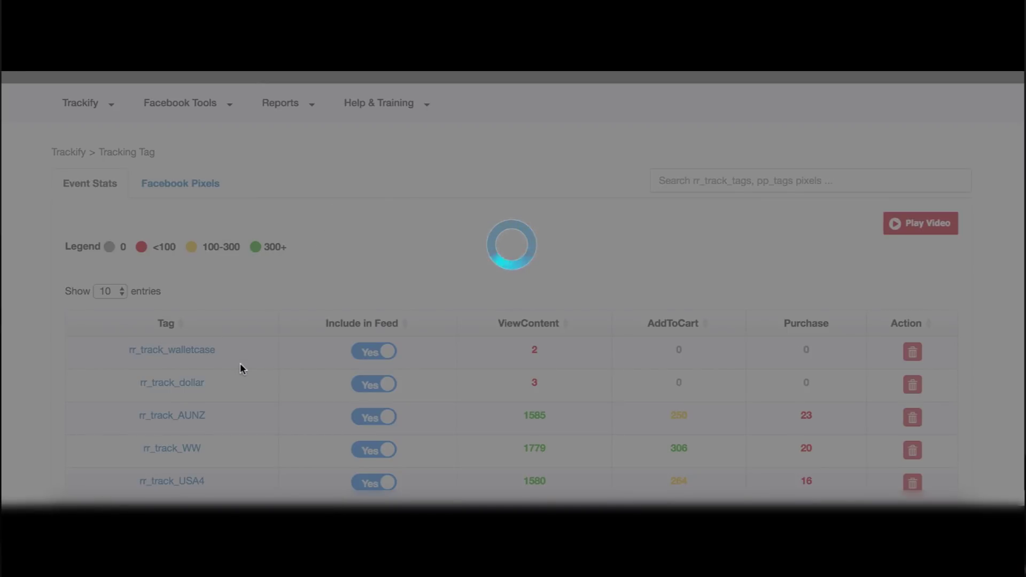
pyautogui.scroll(-3, 240, 368)
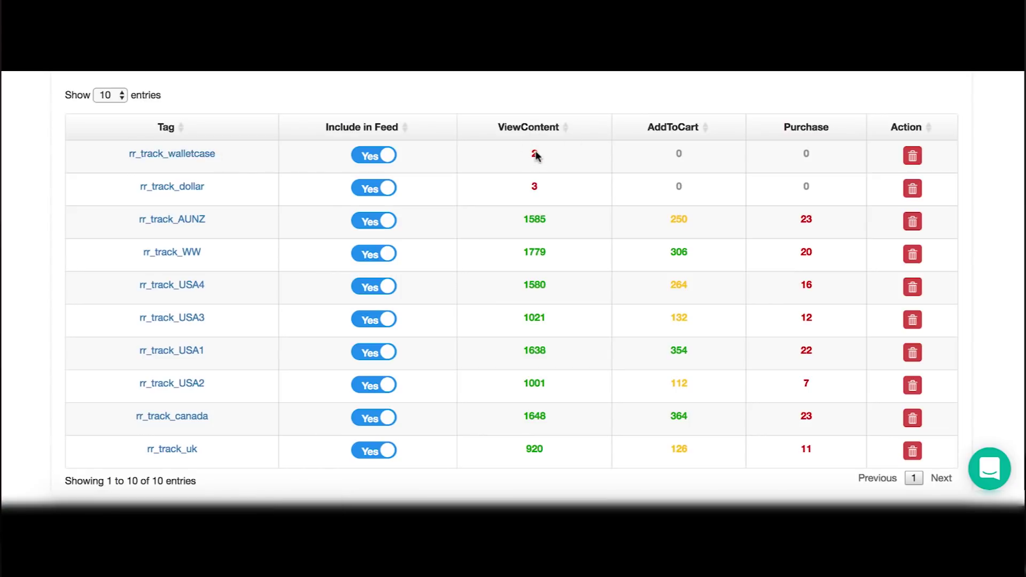
pyautogui.moveTo(536, 154)
pyautogui.scroll(2, 320, 130)
pyautogui.scroll(1, 319, 130)
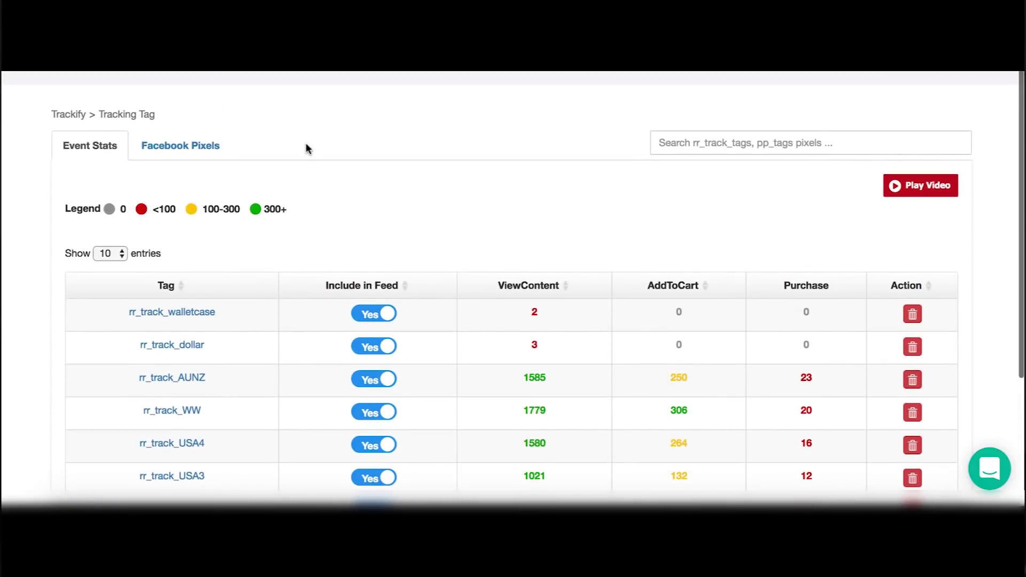
pyautogui.scroll(-1, 322, 327)
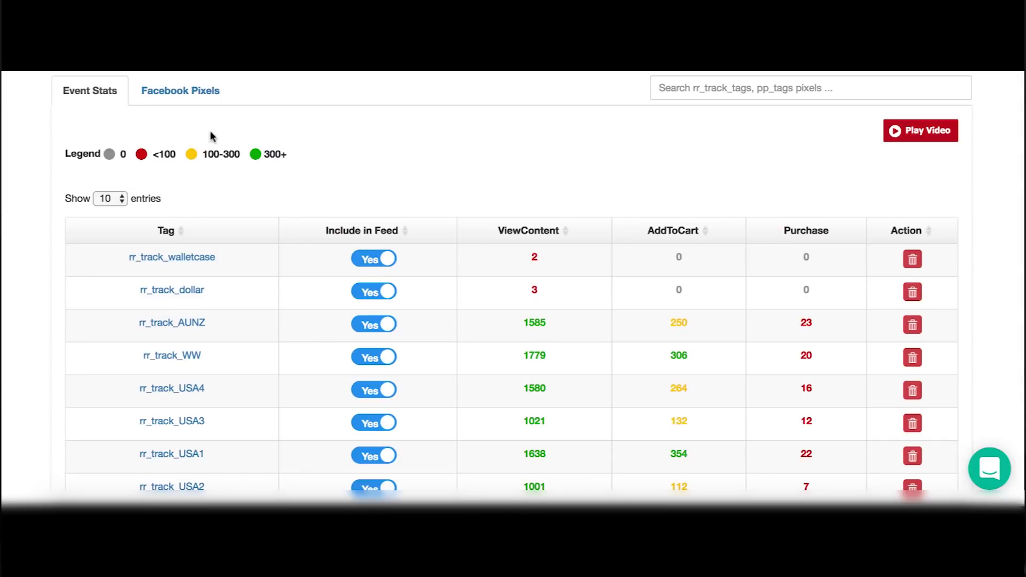
# Set the rr_track_walletcase tag's Facebook pixel name to rr_track_walletcase and its pixel ID to the placeholder xxxxxxxxxxxxxxxx, and save
pyautogui.click(178, 93)
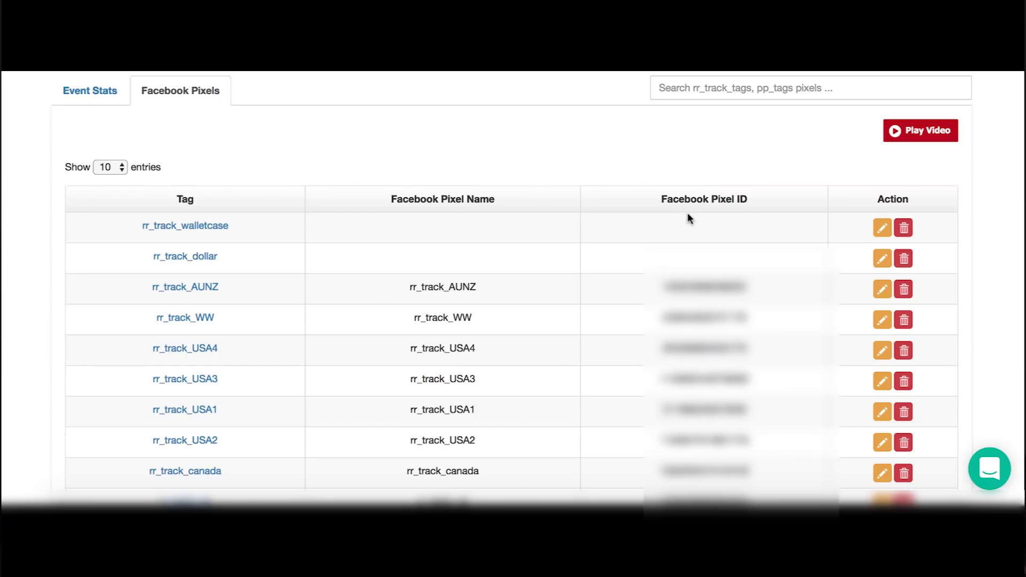
pyautogui.click(878, 228)
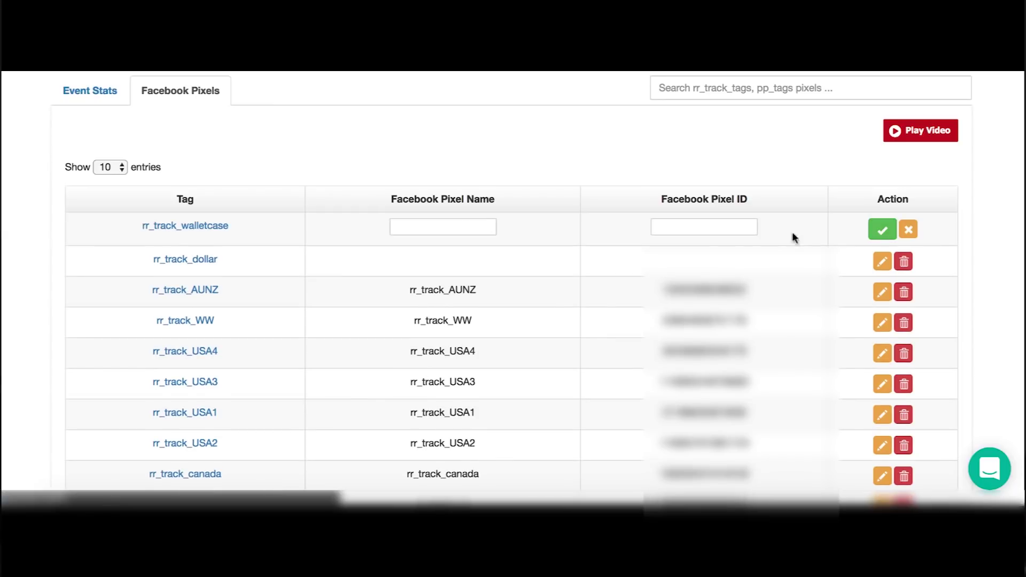
pyautogui.click(720, 227)
pyautogui.write('xxxxxxxxxxxxxxxx')
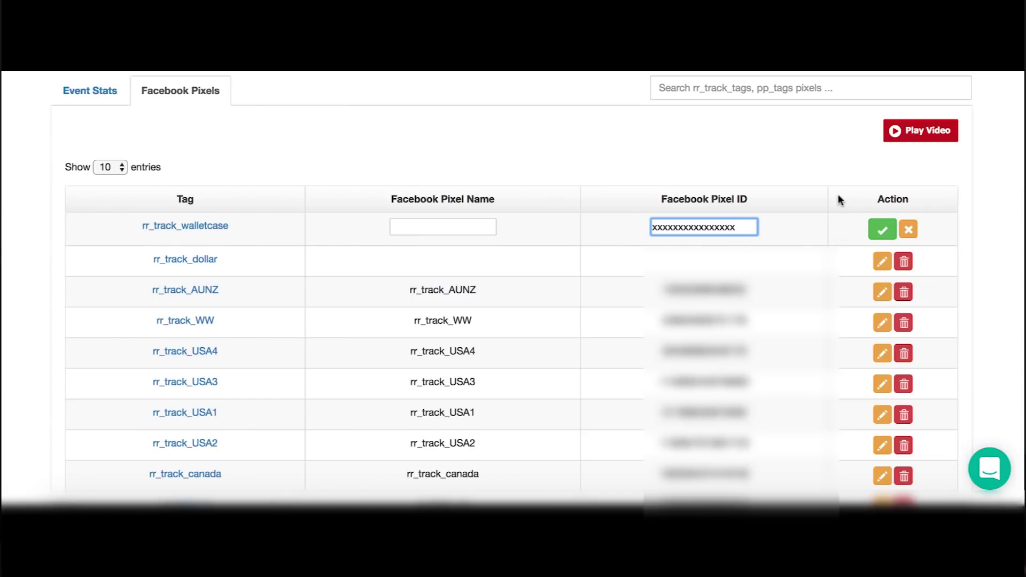
pyautogui.click(449, 224)
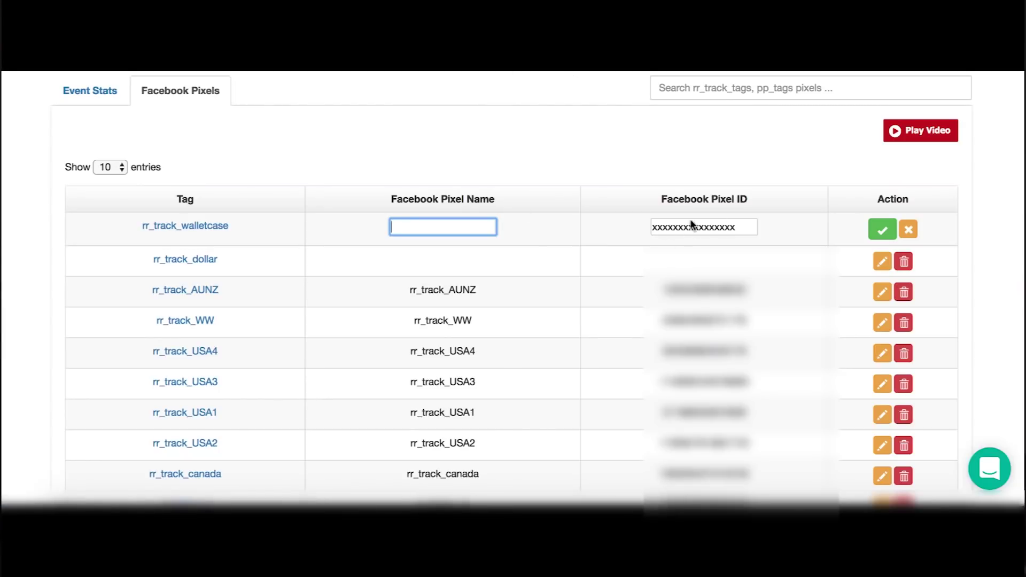
pyautogui.click(707, 227)
pyautogui.click(454, 227)
pyautogui.write('rr')
pyautogui.write('_track_walletcase')
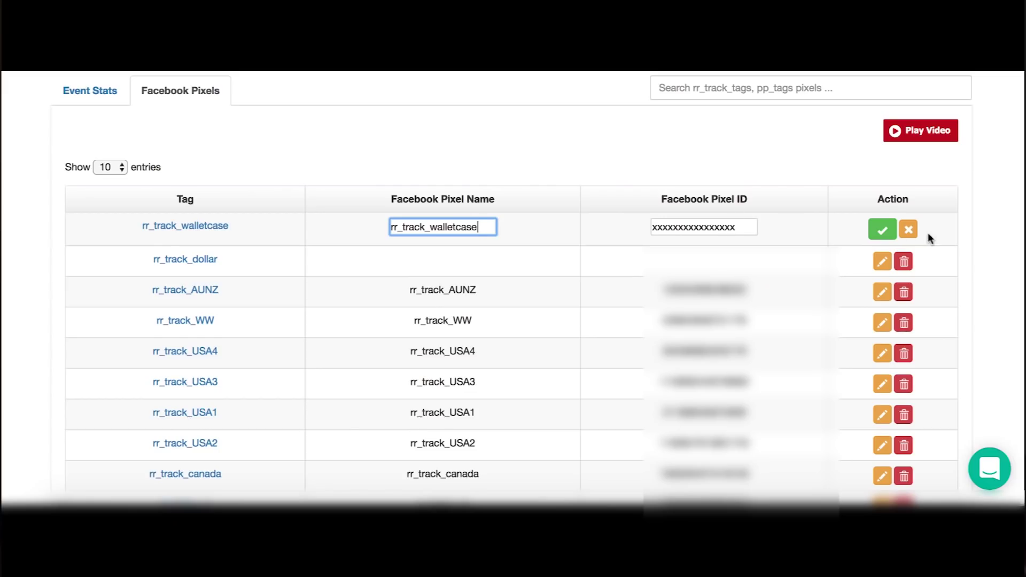
pyautogui.click(885, 231)
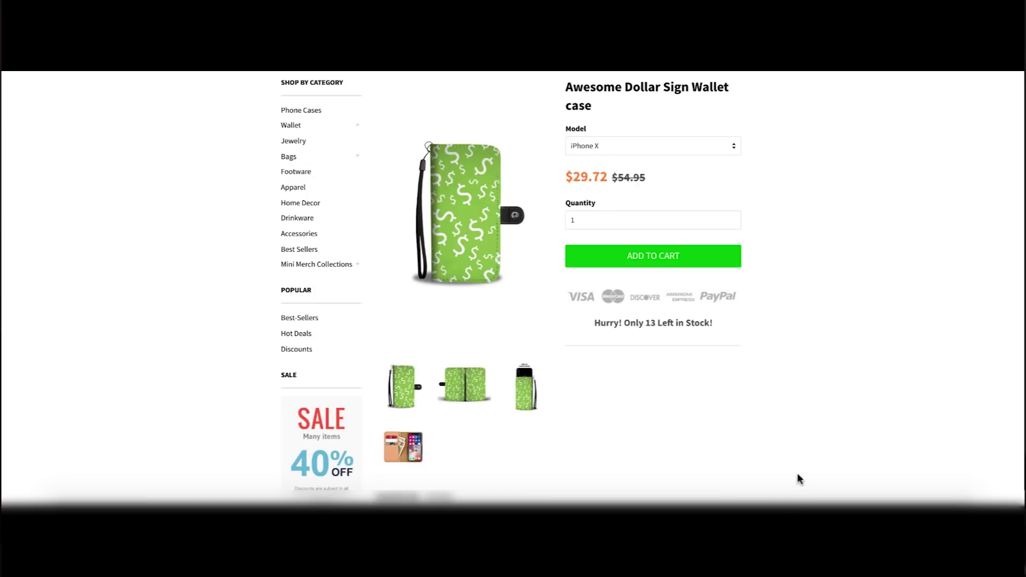
# Switch back to the Shopify admin window showing the Awesome Dollar Sign Wallet case product
pyautogui.rightClick(731, 521)
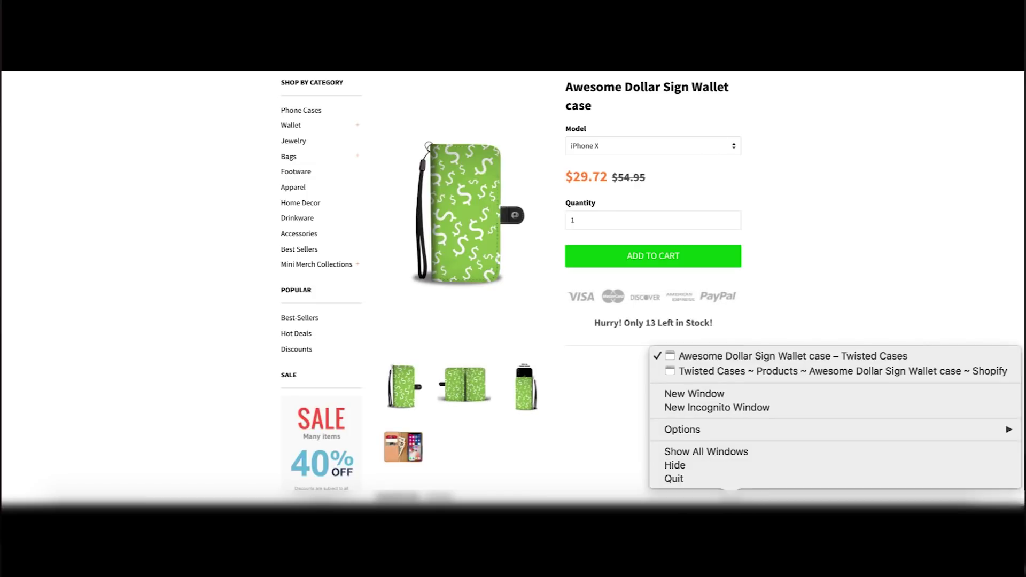
pyautogui.click(751, 372)
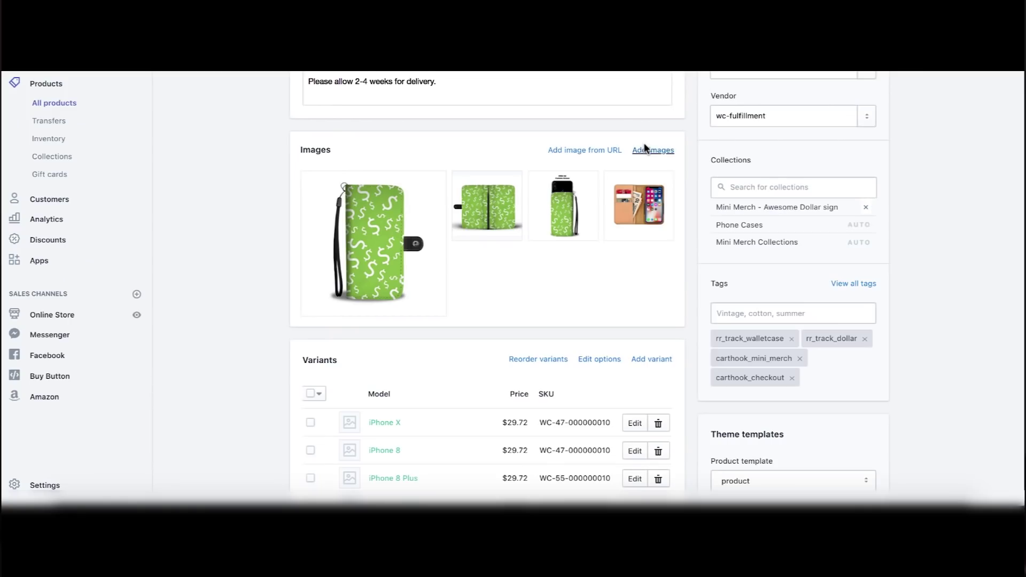
pyautogui.scroll(5, 645, 142)
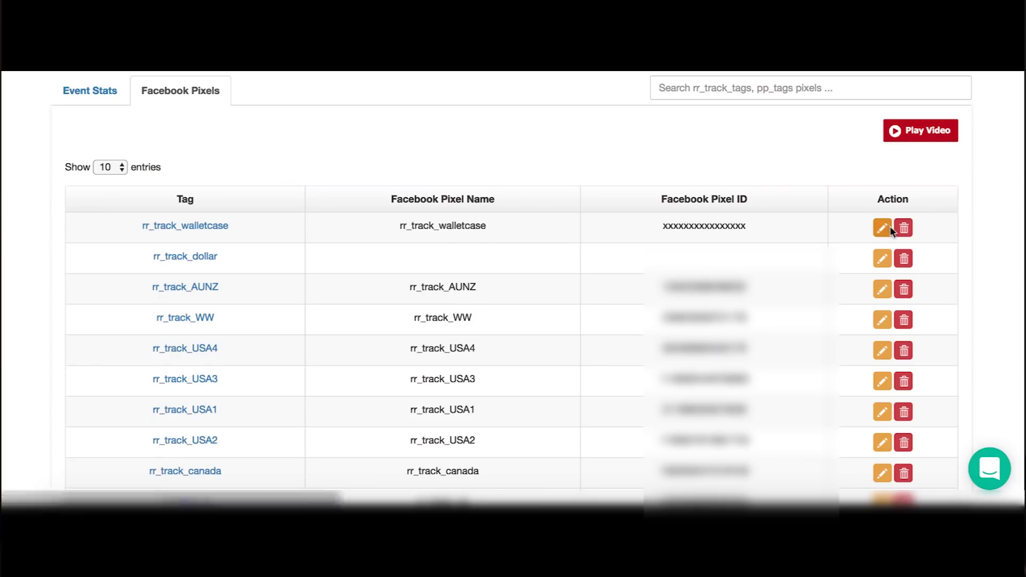
# Delete the rr_track_walletcase record from Trackify's Facebook pixels list
pyautogui.click(906, 229)
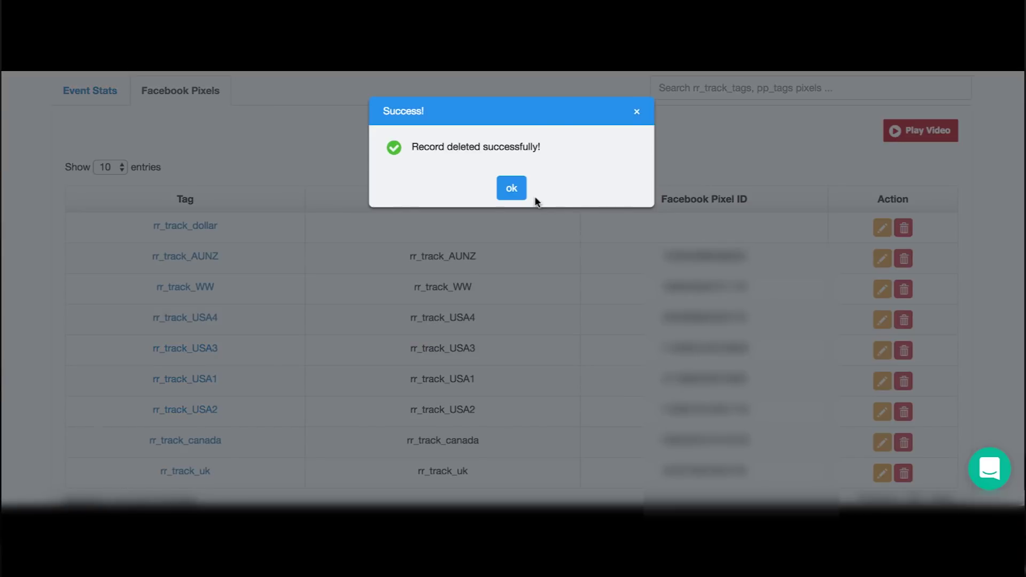
pyautogui.click(521, 187)
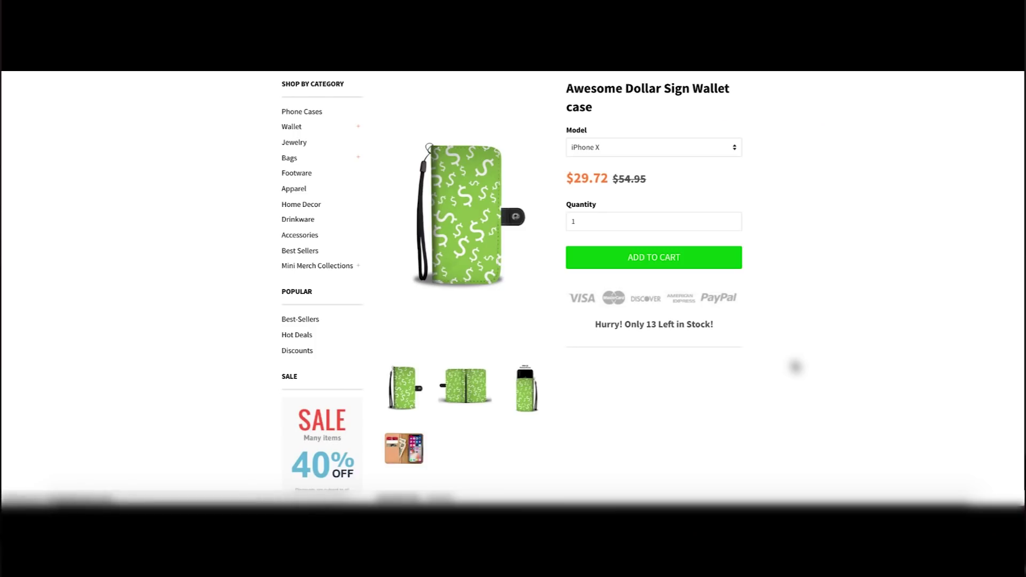
# Check which Facebook pixel events fire on the wallet case's storefront page with the browser's pixel checker
pyautogui.click(960, 33)
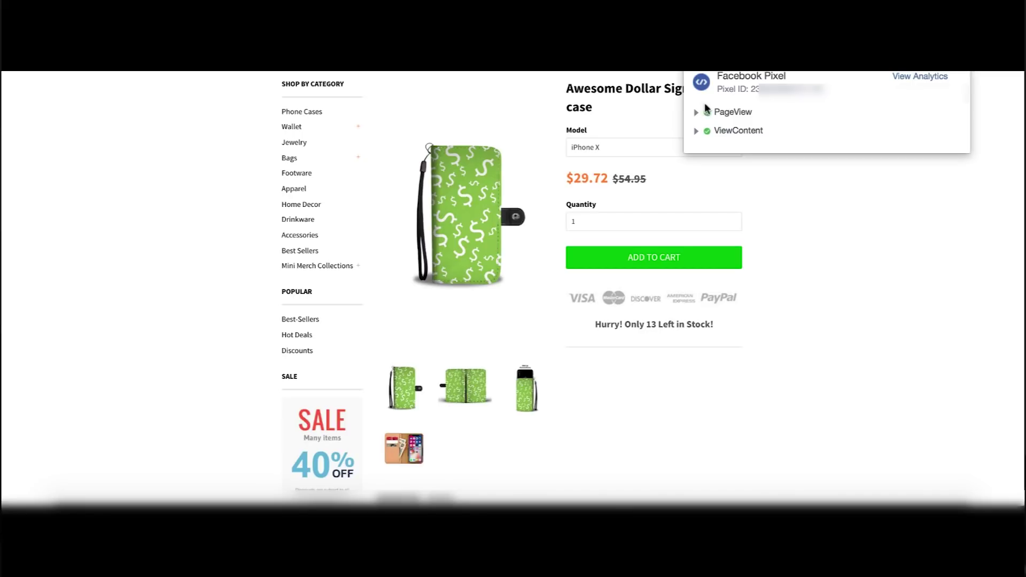
pyautogui.click(824, 206)
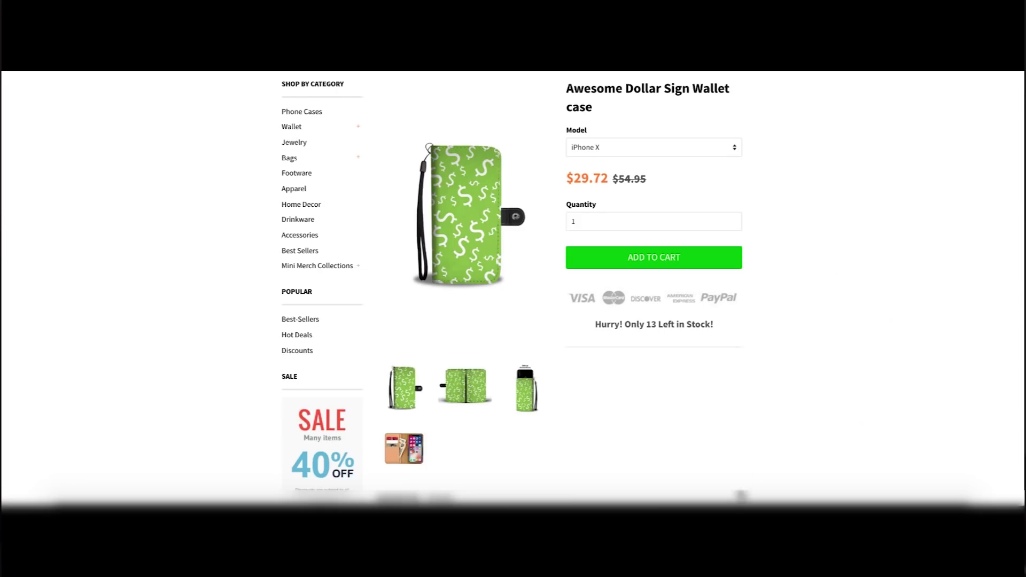
# Return to Trackify and examine the remaining tags in the event stats and the Facebook pixels list
pyautogui.rightClick(700, 481)
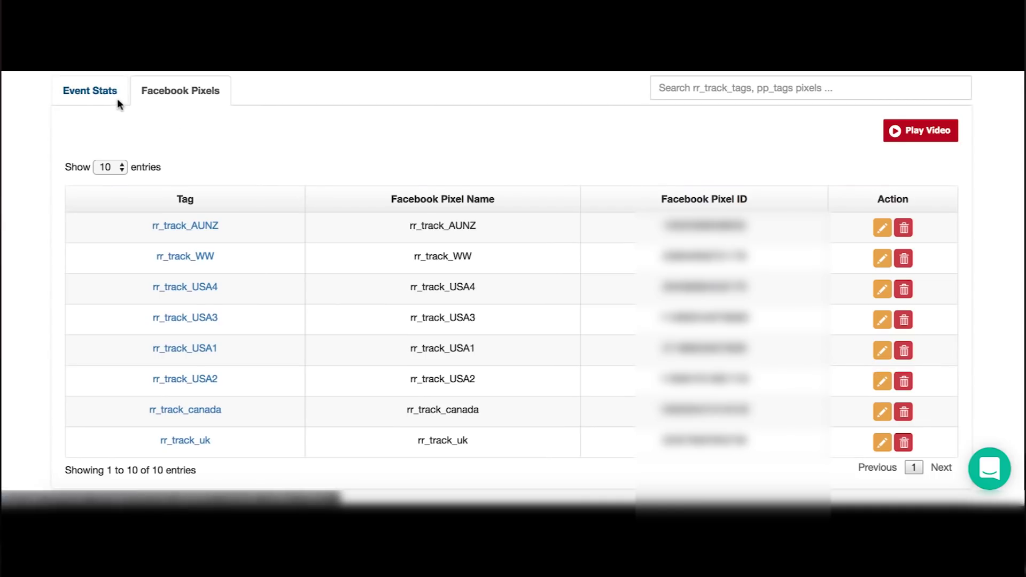
pyautogui.click(118, 100)
pyautogui.scroll(-2, 227, 179)
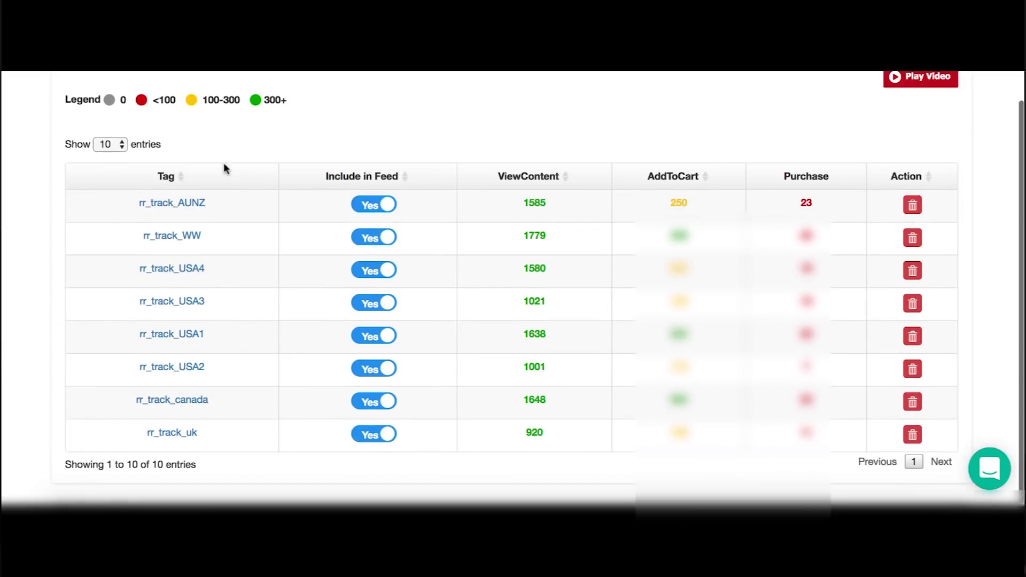
pyautogui.scroll(2, 207, 134)
pyautogui.click(195, 95)
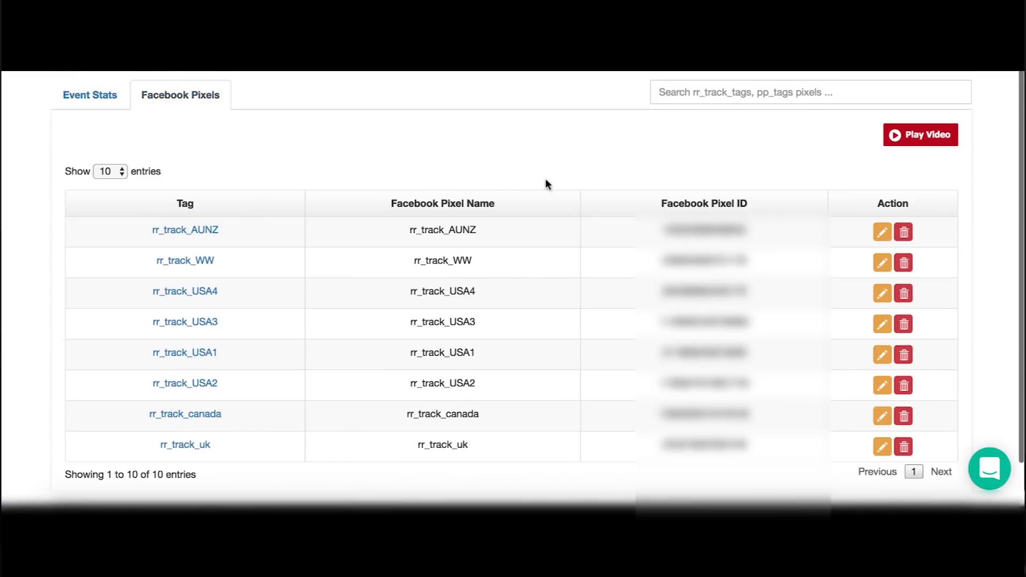